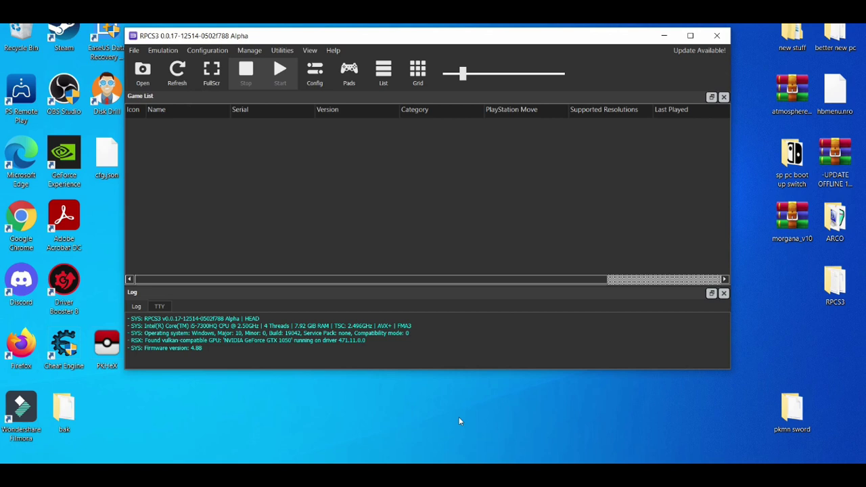
- Minimize RPCS3, switch to NVIDIA Control Panel and show the image settings with preview
click(664, 35)
right_click(427, 206)
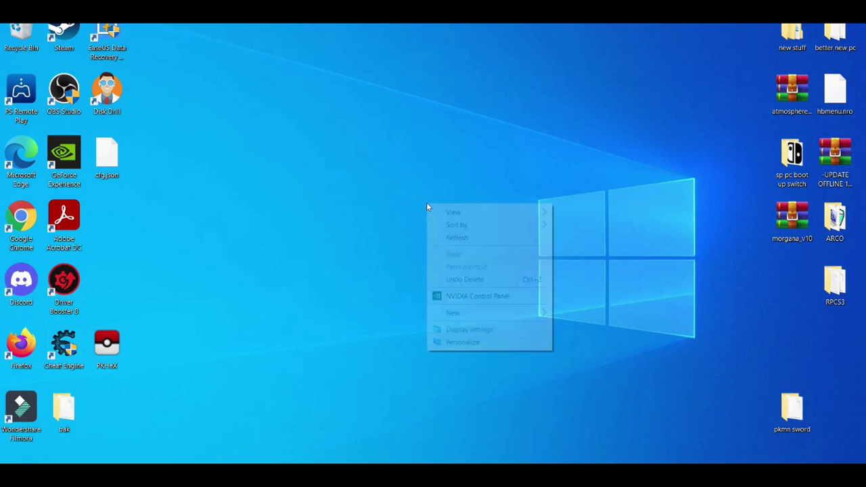
click(475, 298)
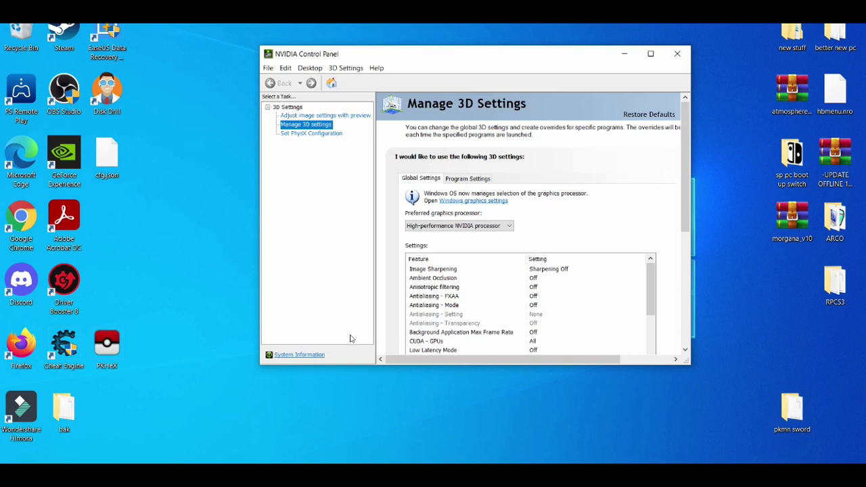
click(329, 126)
click(330, 117)
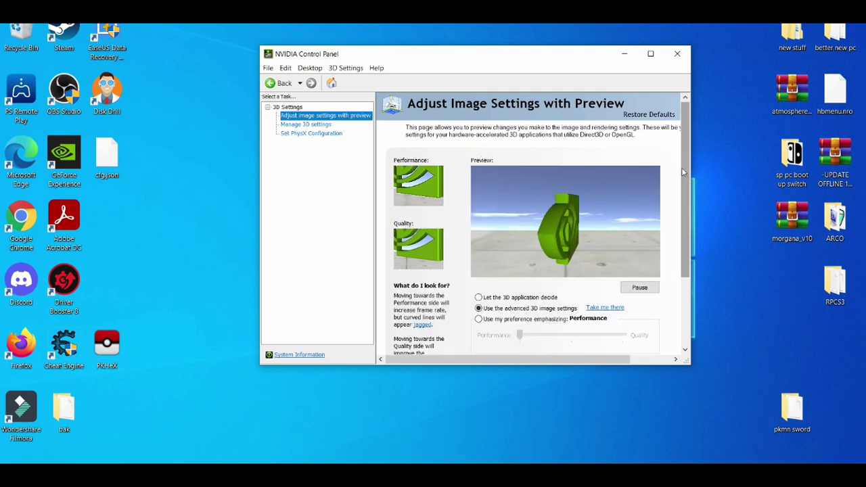
- Set the image settings to use my preference with the emphasis fully on Performance, and apply the change
scroll(683, 173, down, 1)
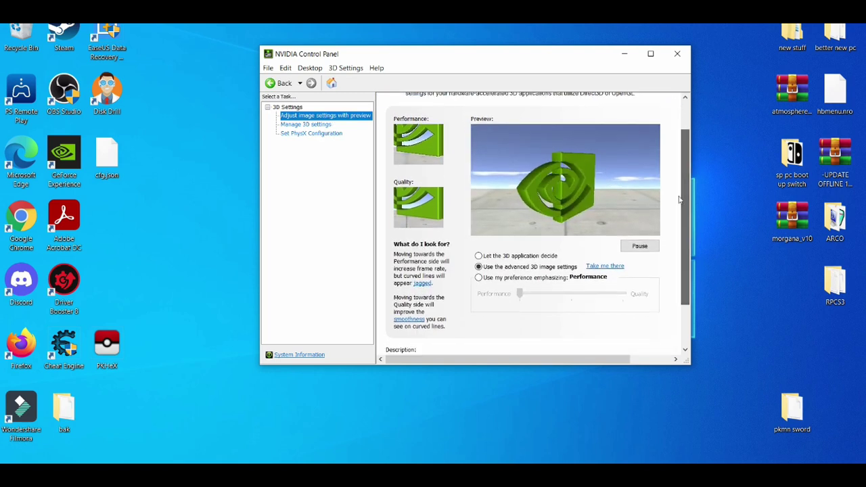
click(478, 278)
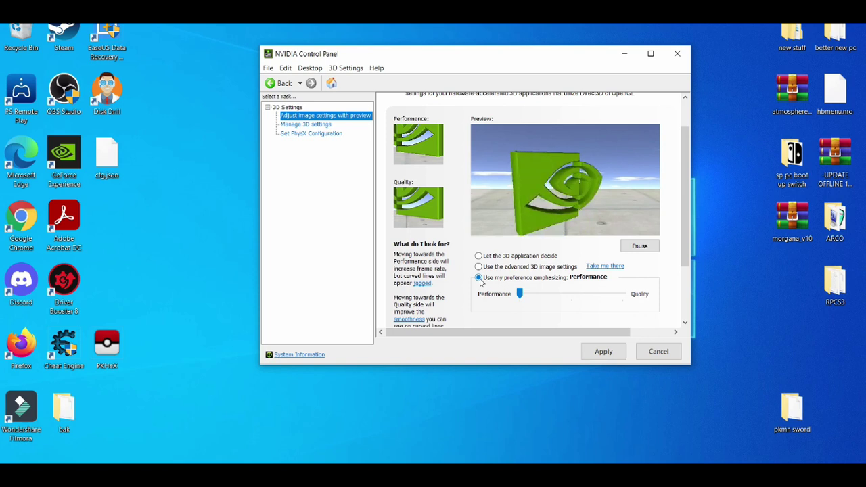
click(542, 298)
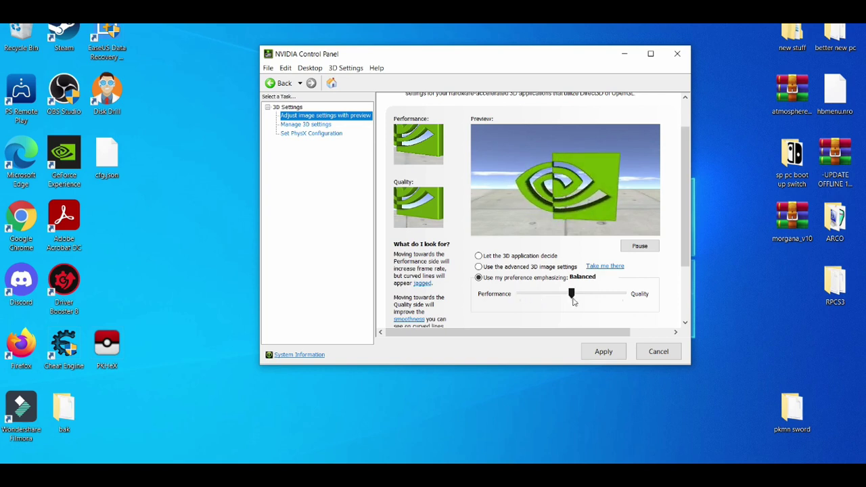
drag(574, 298, 459, 295)
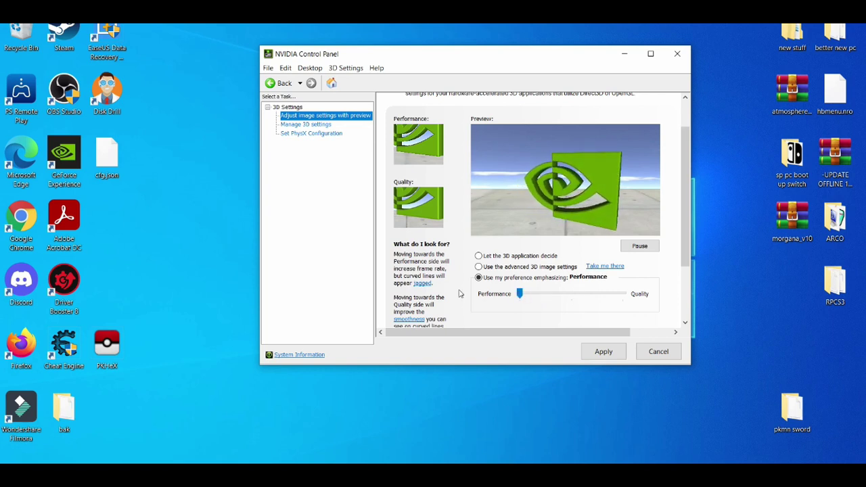
click(599, 353)
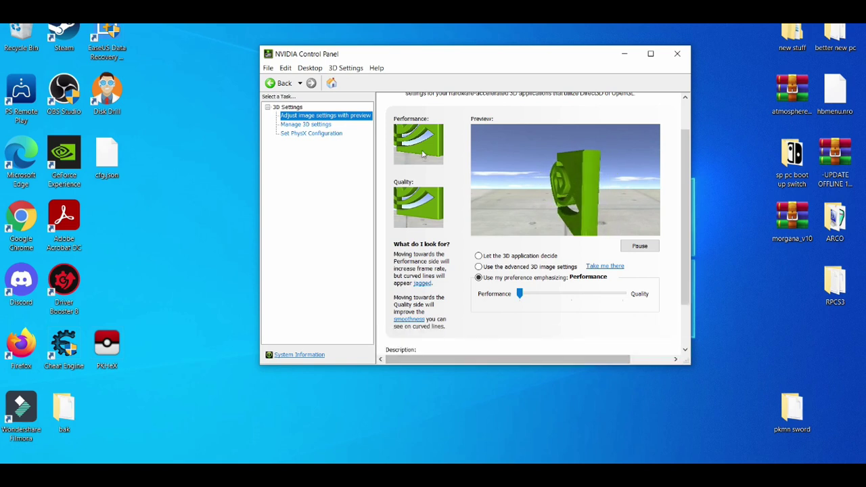
- Select NVIDIA GeForce GTX 1050 as the PhysX processor
click(334, 136)
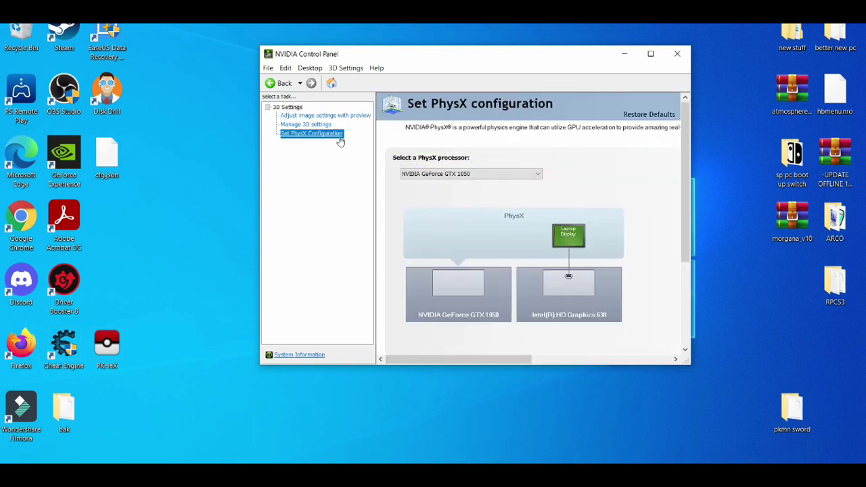
click(508, 173)
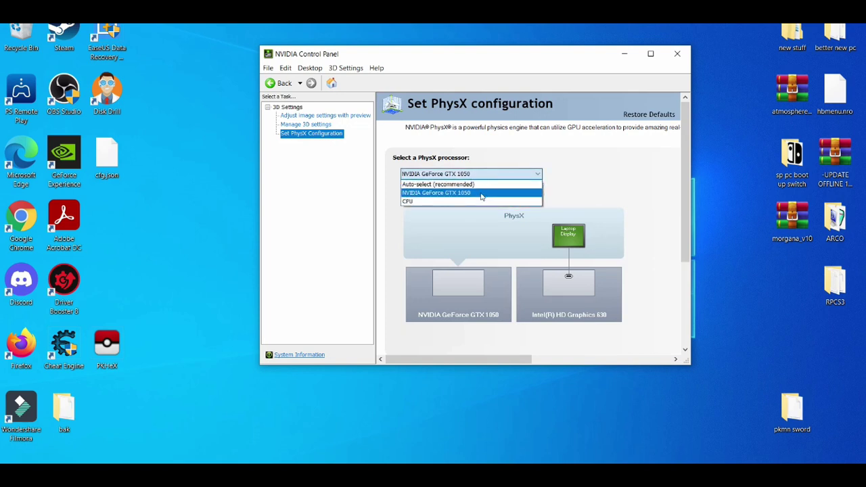
click(482, 192)
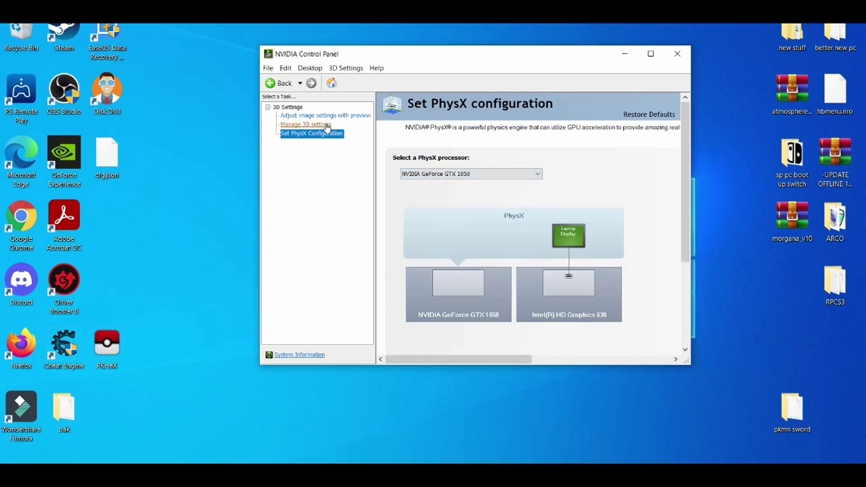
- Set the preferred graphics processor in the global 3D settings to High-performance NVIDIA processor
click(306, 125)
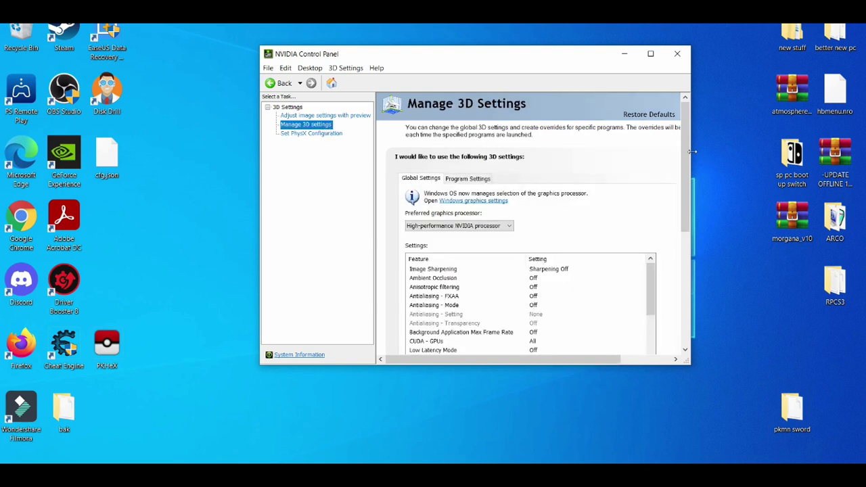
scroll(685, 169, down, 1)
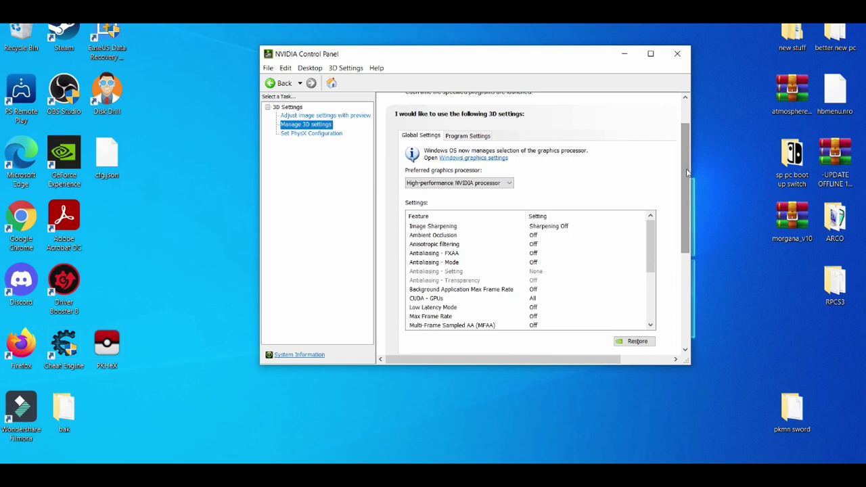
click(506, 184)
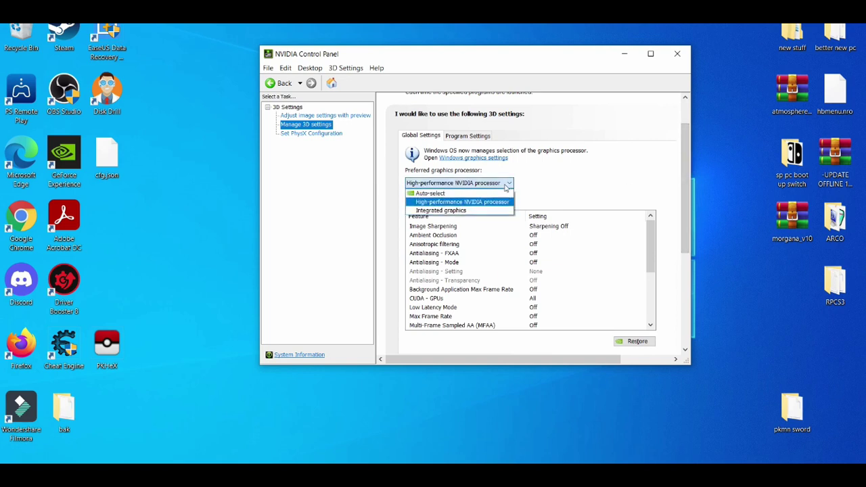
click(494, 204)
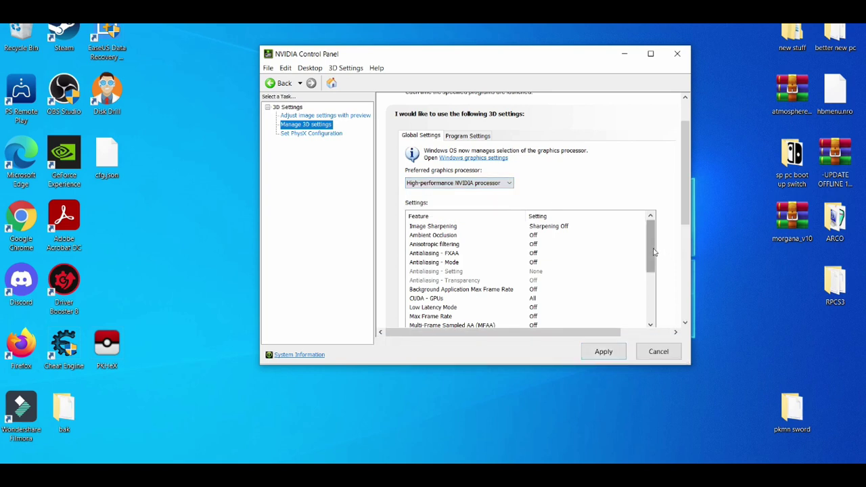
mouse_move(654, 252)
mouse_down()
mouse_move(654, 295)
mouse_move(654, 238)
mouse_up()
- Set the preferred graphics processor in the program-specific 3D settings to High-performance NVIDIA processor
click(468, 136)
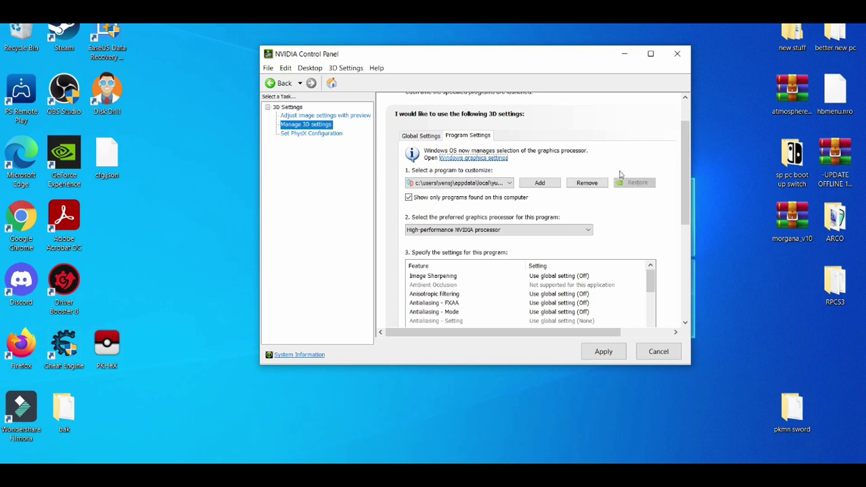
scroll(685, 162, down, 1)
scroll(687, 162, down, 3)
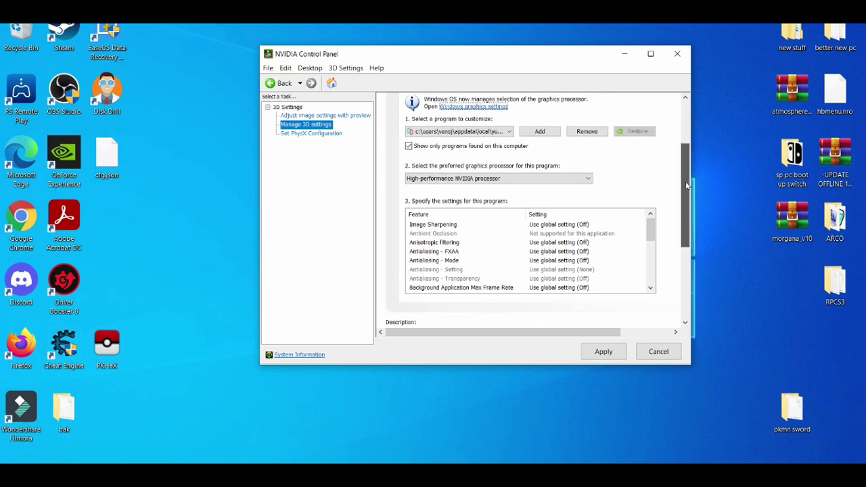
click(560, 179)
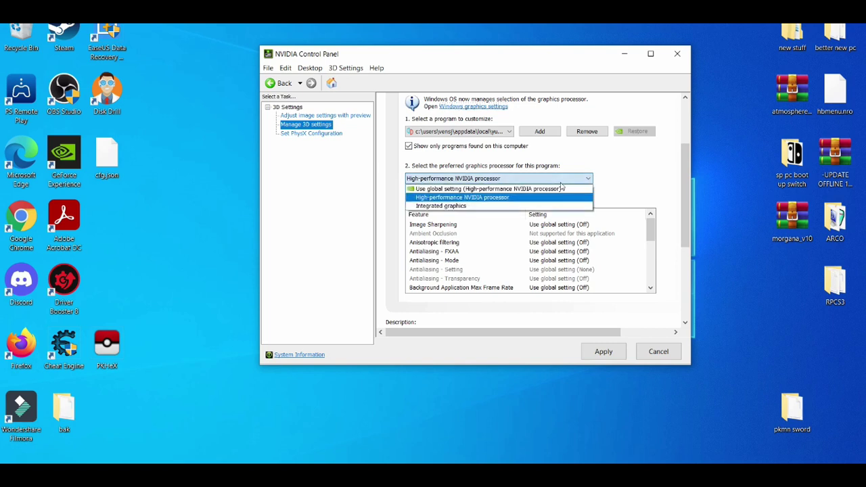
click(545, 189)
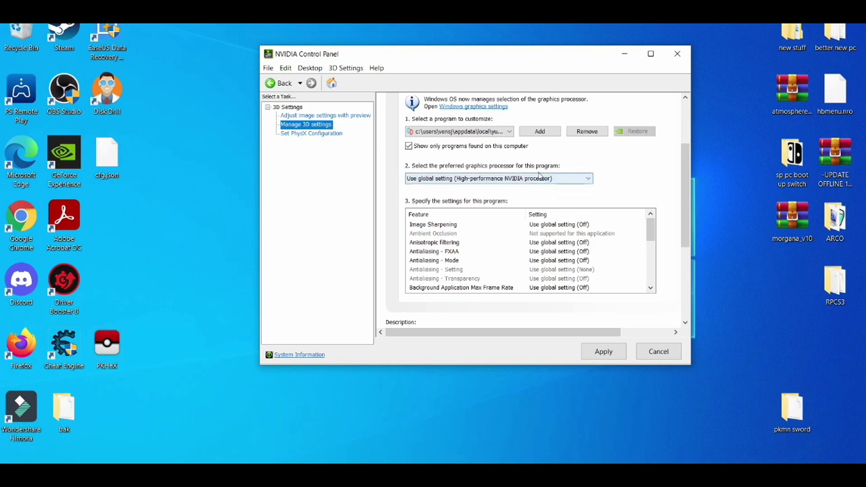
click(540, 178)
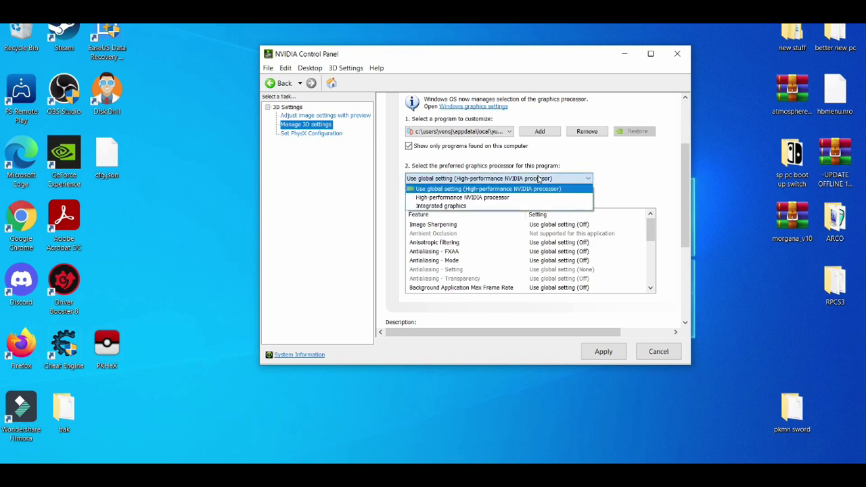
click(529, 197)
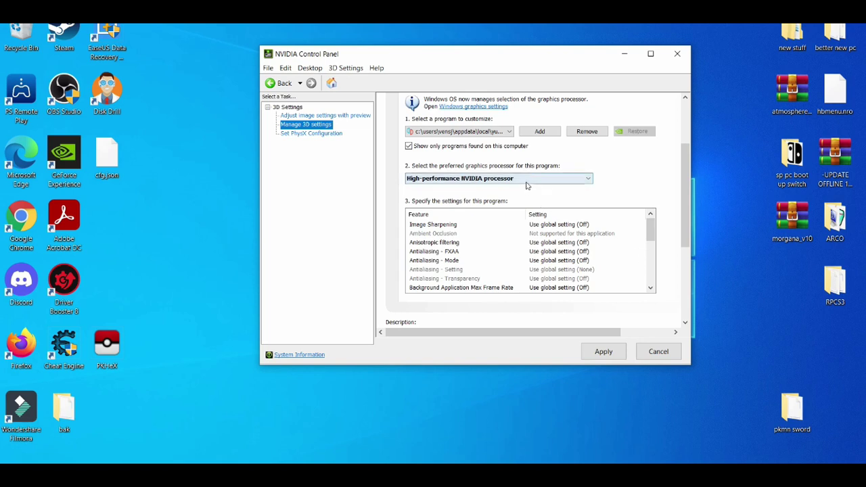
click(527, 180)
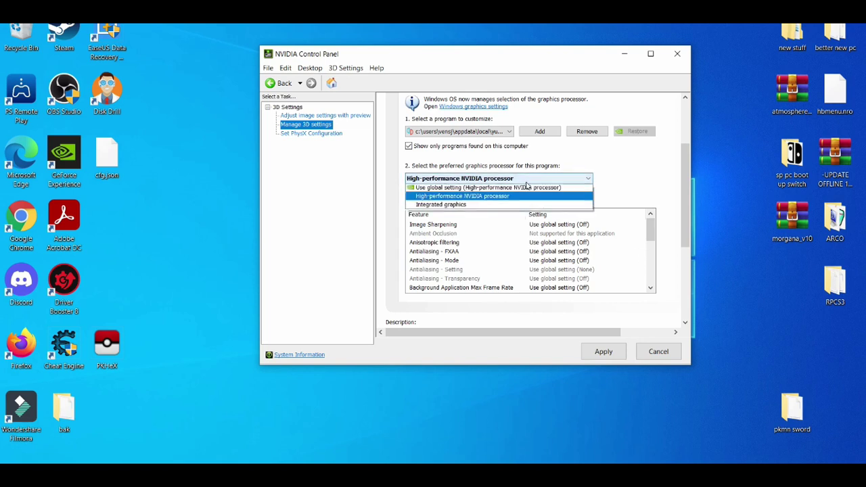
click(524, 198)
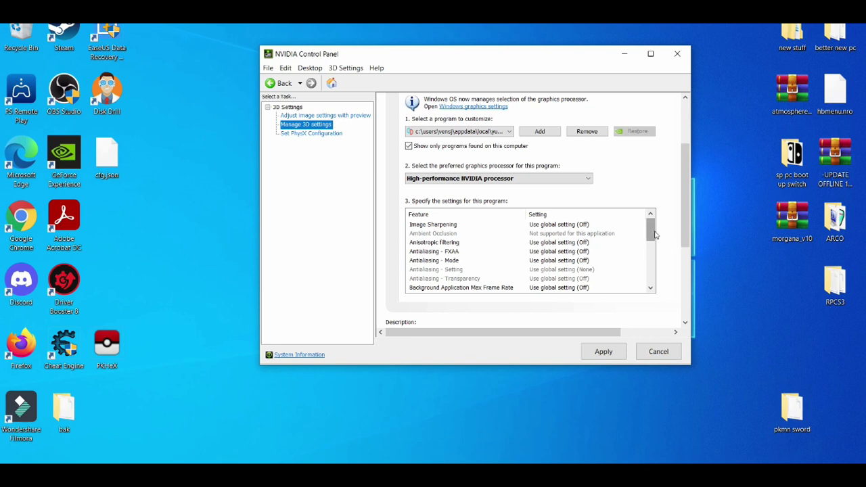
drag(654, 234, 644, 217)
- Add rpcs3 to the program-specific 3D settings, apply the changes and close NVIDIA Control Panel
click(539, 135)
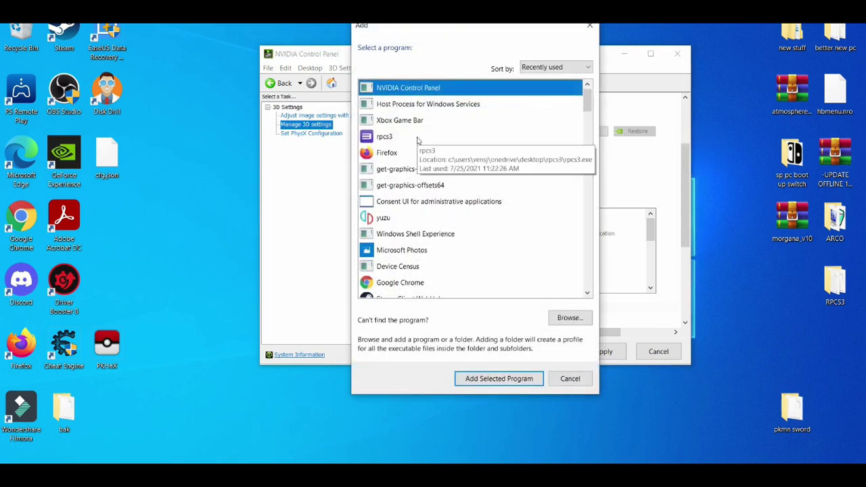
click(418, 138)
click(498, 378)
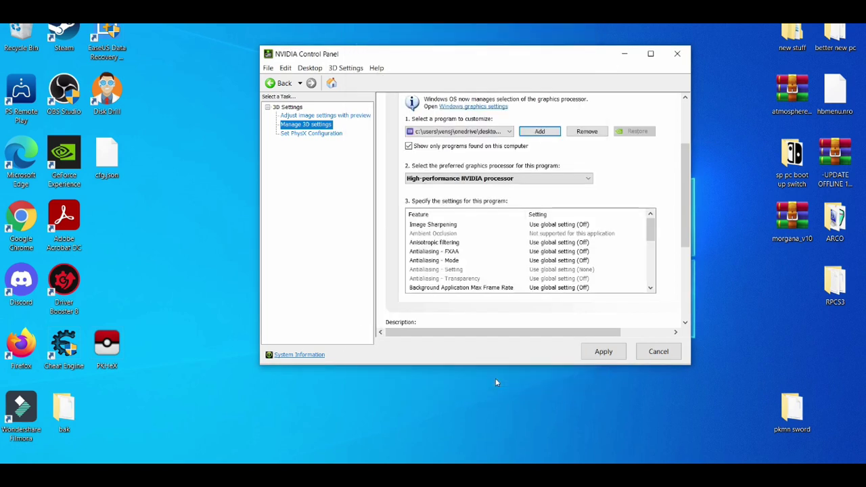
click(594, 356)
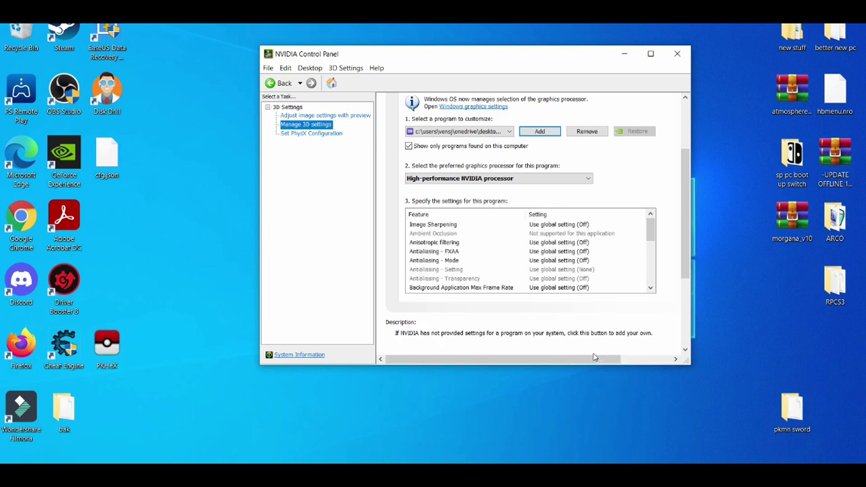
click(677, 54)
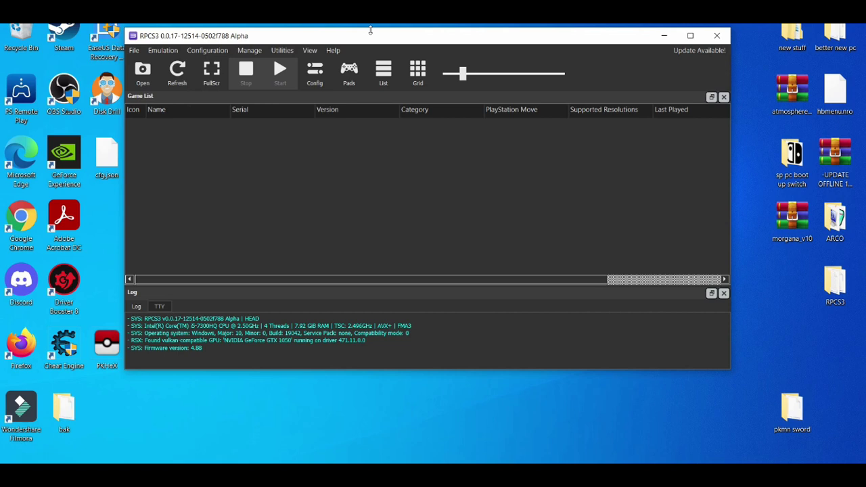
- Open the RPCS3 configuration and set the GPU renderer to Vulkan
click(315, 80)
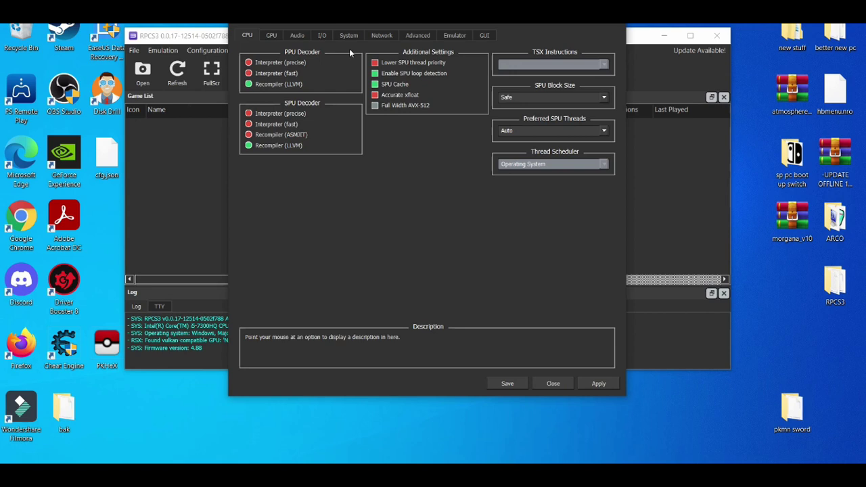
click(271, 35)
click(247, 36)
click(272, 39)
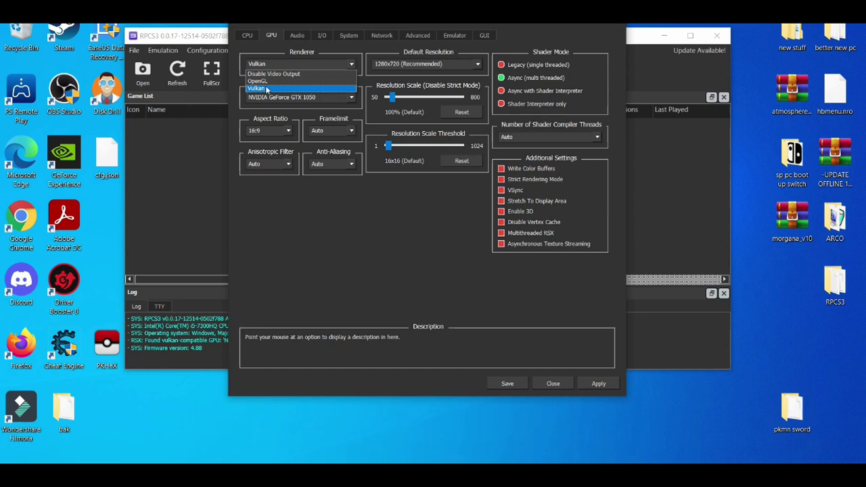
click(267, 90)
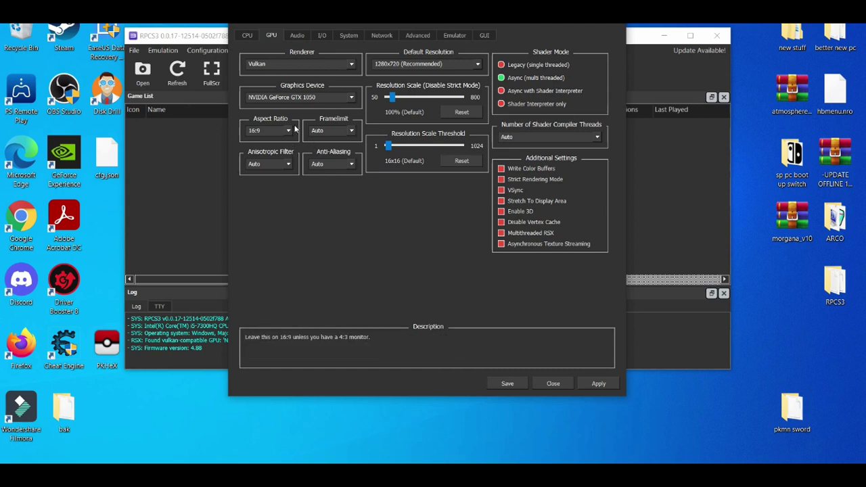
- Set the GPU frame limit to 30
click(323, 133)
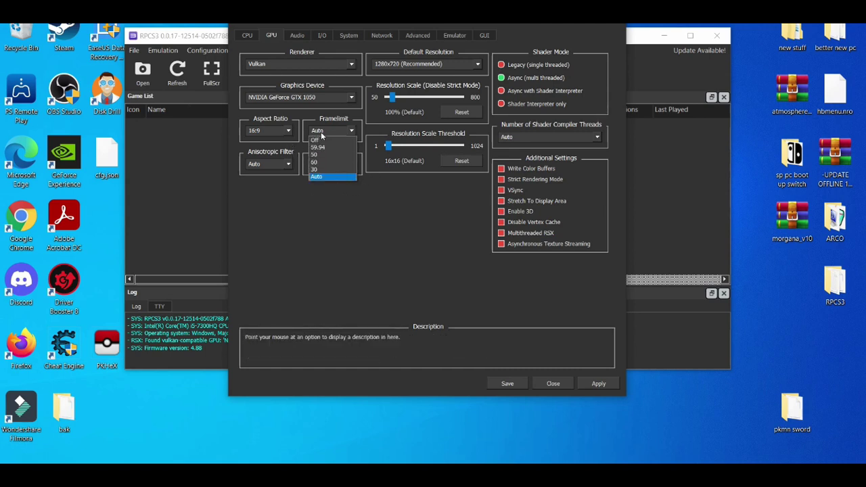
click(315, 170)
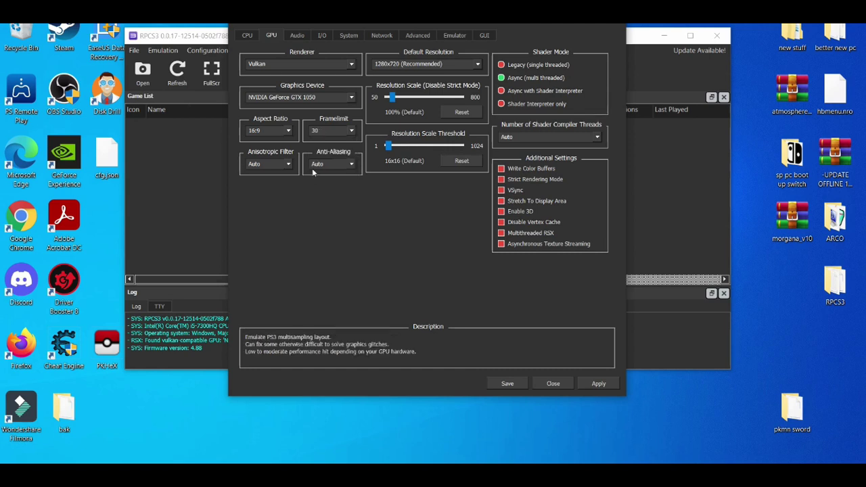
click(337, 130)
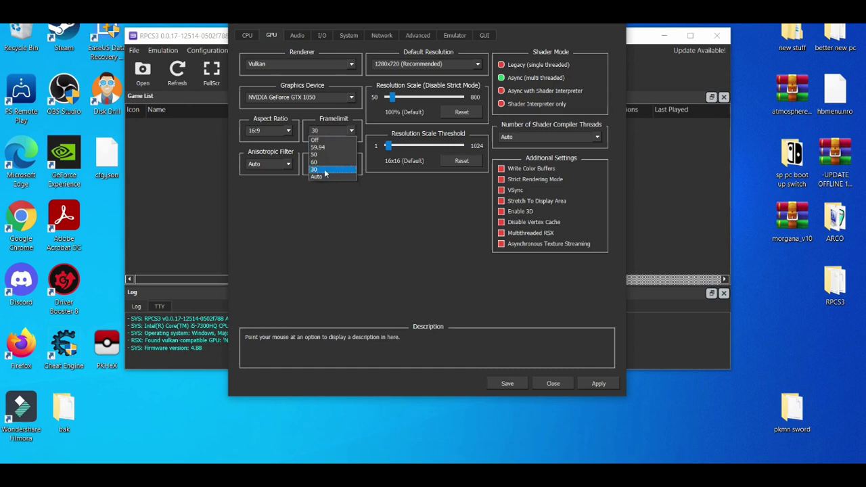
click(324, 170)
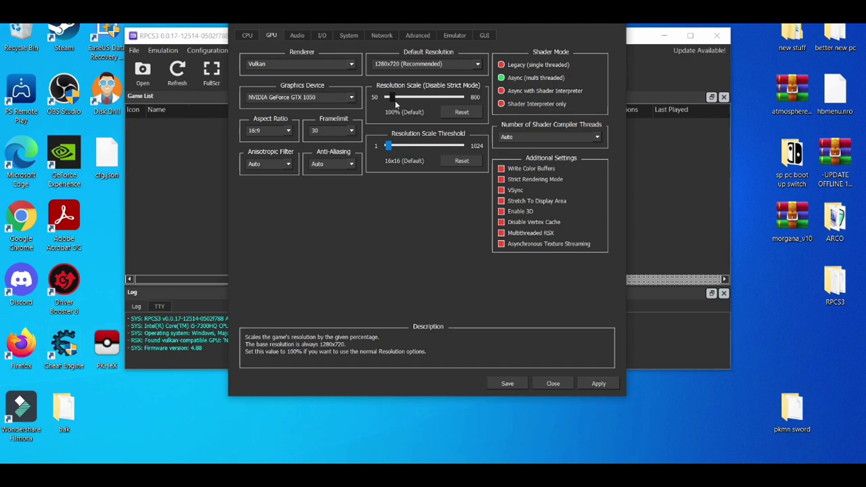
- Adjust the resolution scale and reset it to the default 100%, then save the configuration
drag(396, 103, 475, 96)
click(461, 113)
click(508, 383)
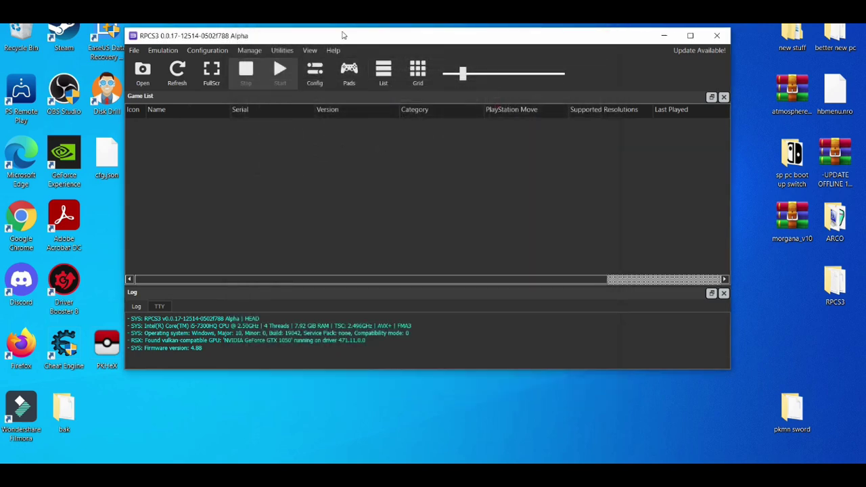
drag(342, 33, 362, 27)
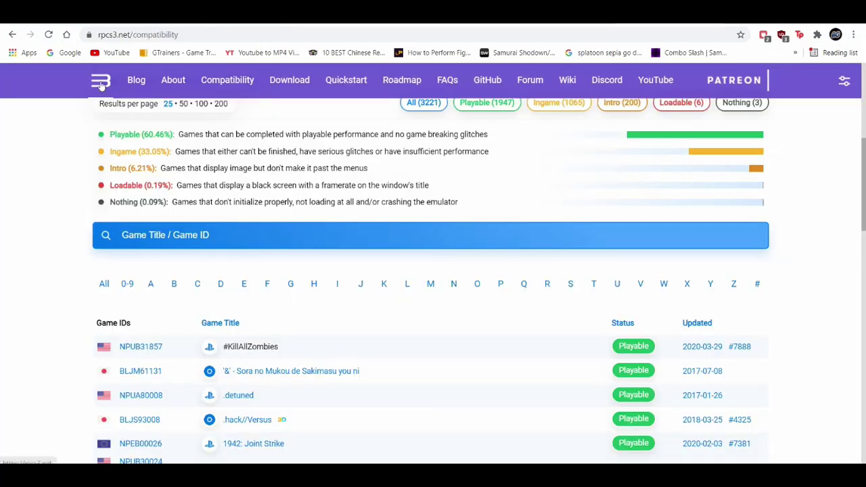
- In Chrome, go to the RPCS3 website's homepage, open its Compatibility page and browse the list of tested games
click(101, 83)
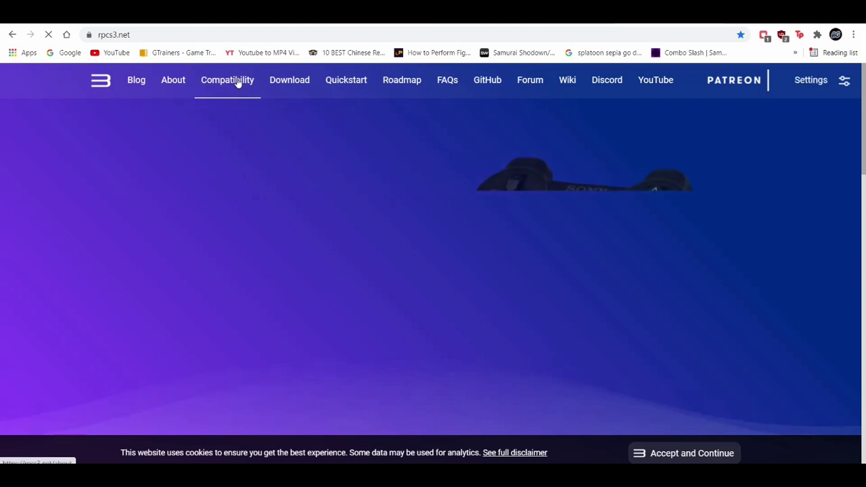
click(238, 82)
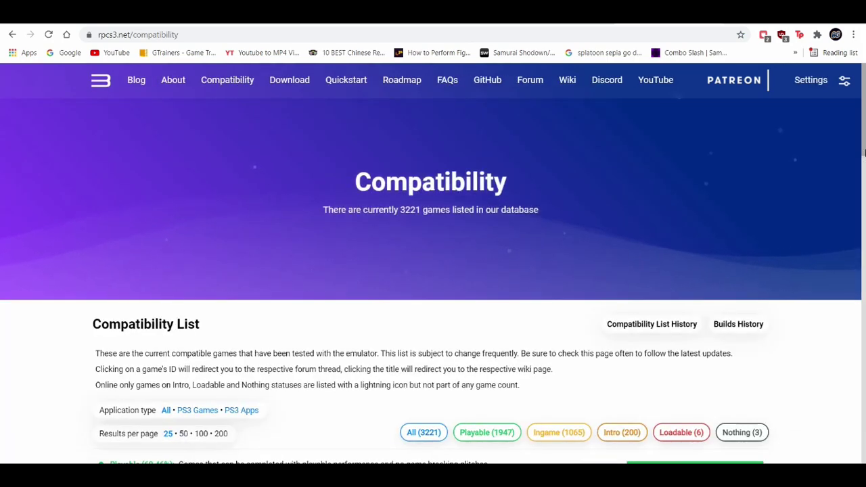
scroll(864, 161, down, 1)
drag(863, 161, 857, 266)
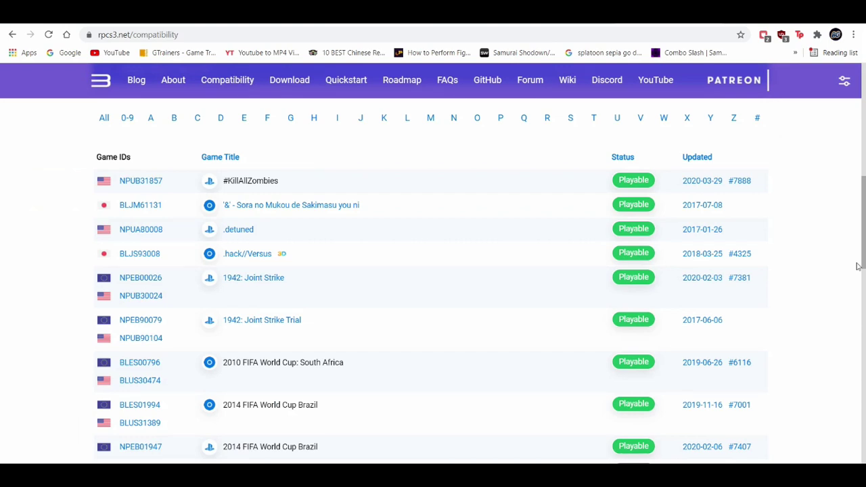
drag(857, 266, 864, 320)
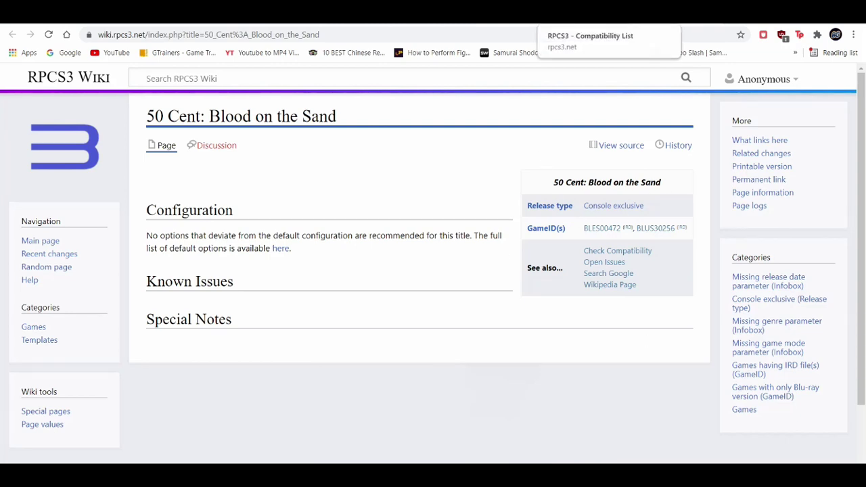
- Return from the 50 Cent: Blood on the Sand wiki page to the compatibility list and view the games updated on 2018-08-08
click(545, 12)
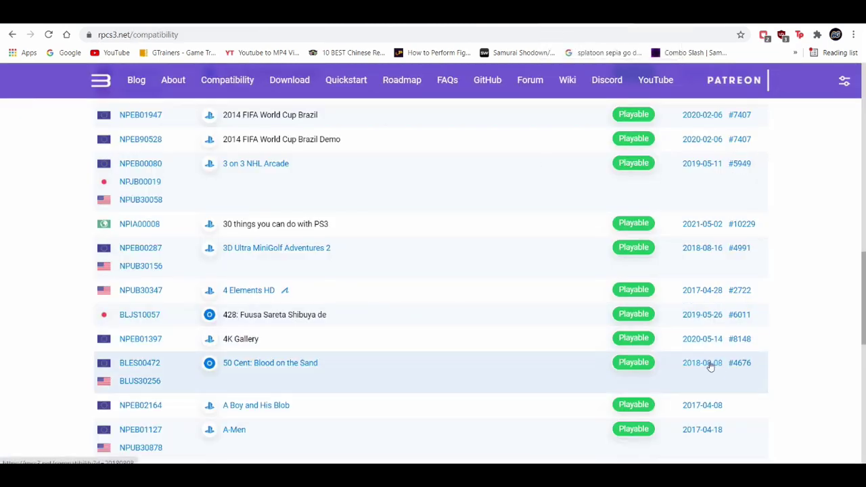
click(710, 364)
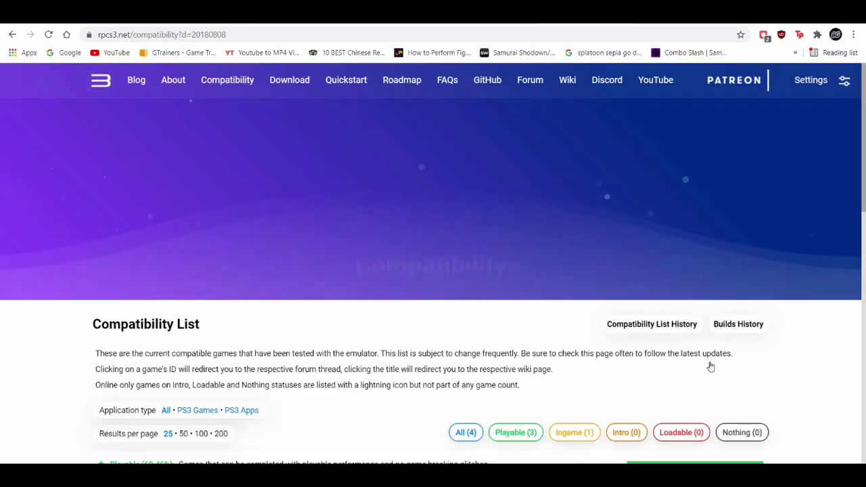
scroll(863, 181, down, 3)
scroll(863, 181, down, 4)
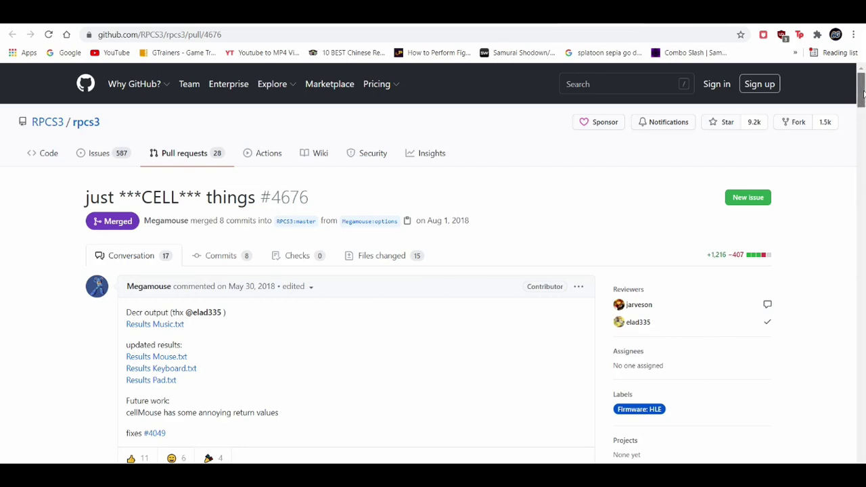
- Look through the conversation and game screenshots in RPCS3's GitHub pull request #4676
drag(860, 93, 855, 156)
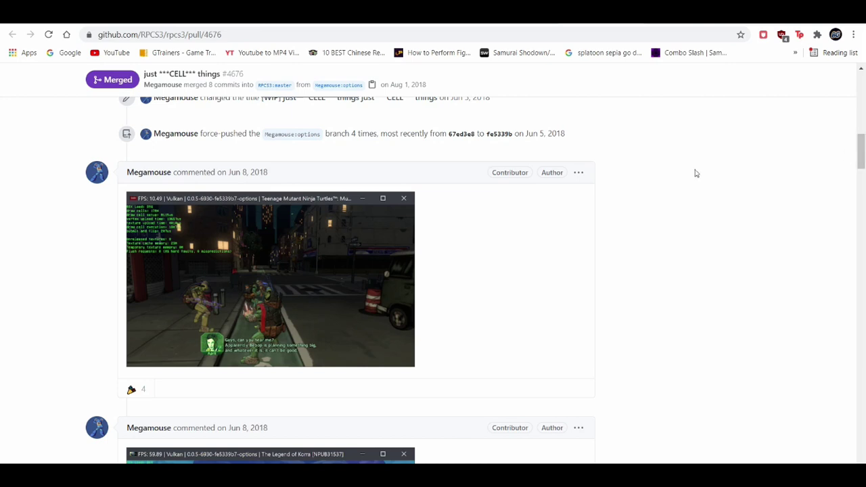
drag(864, 153, 864, 172)
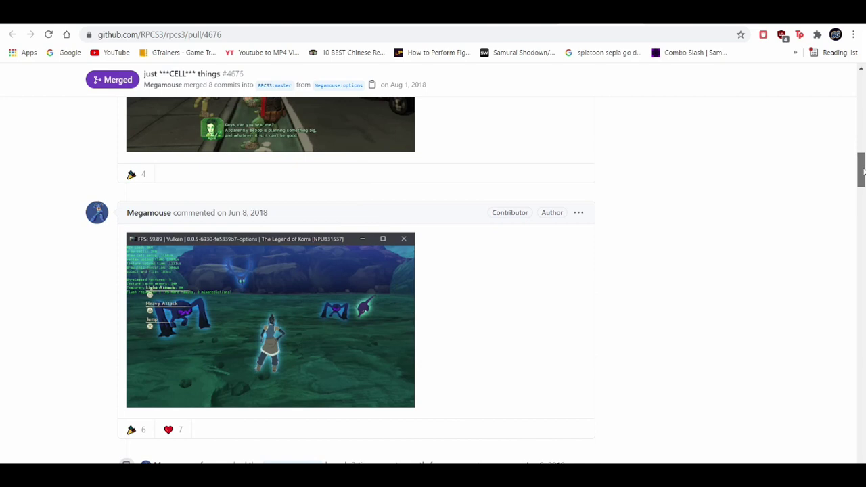
drag(863, 173, 853, 193)
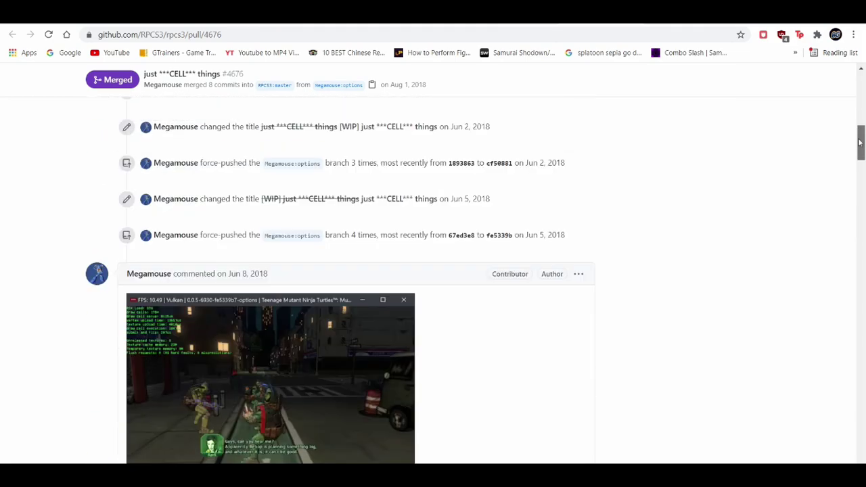
drag(860, 139, 860, 100)
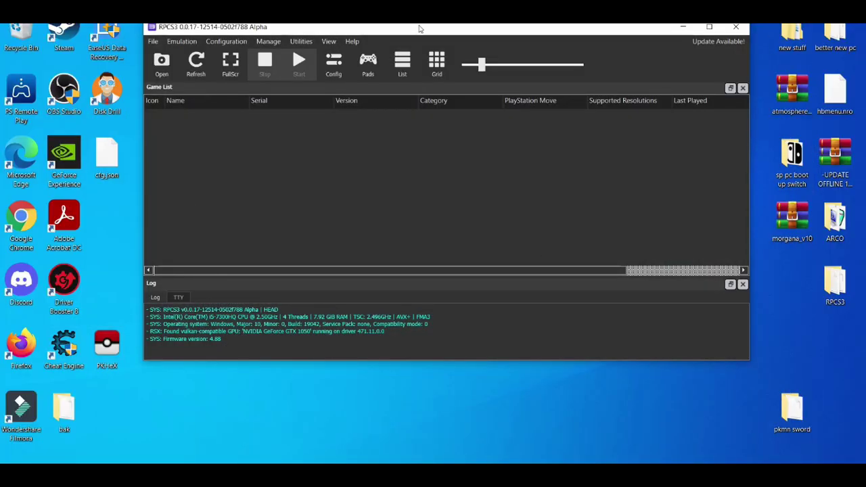
drag(419, 28, 407, 64)
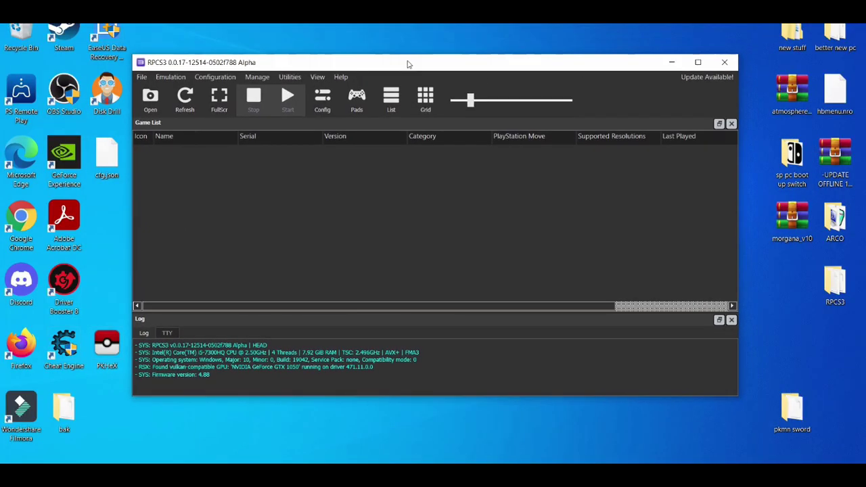